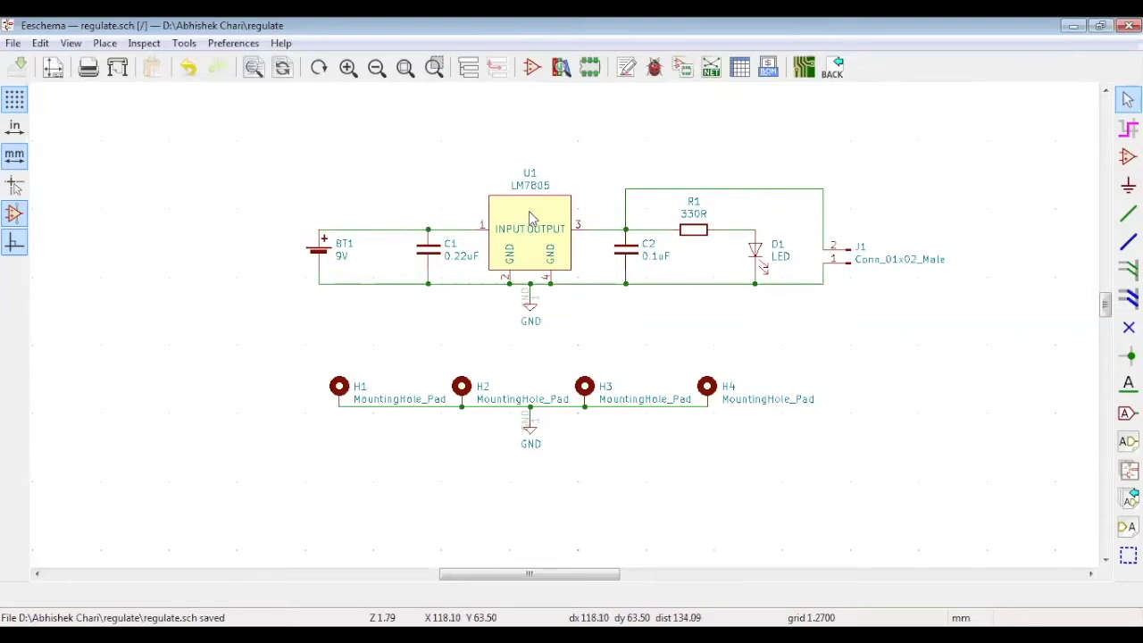
# Edit U1 LM7805's Footprint field and browse the footprint libraries from its Symbol Properties
pyautogui.doubleClick(532, 217)
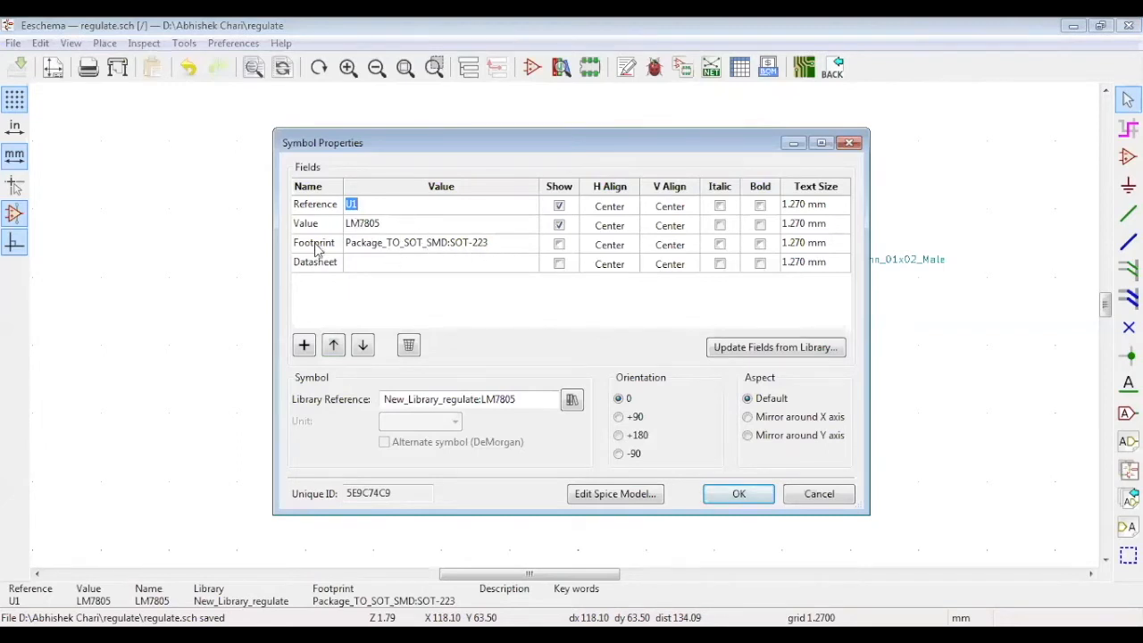
pyautogui.doubleClick(494, 243)
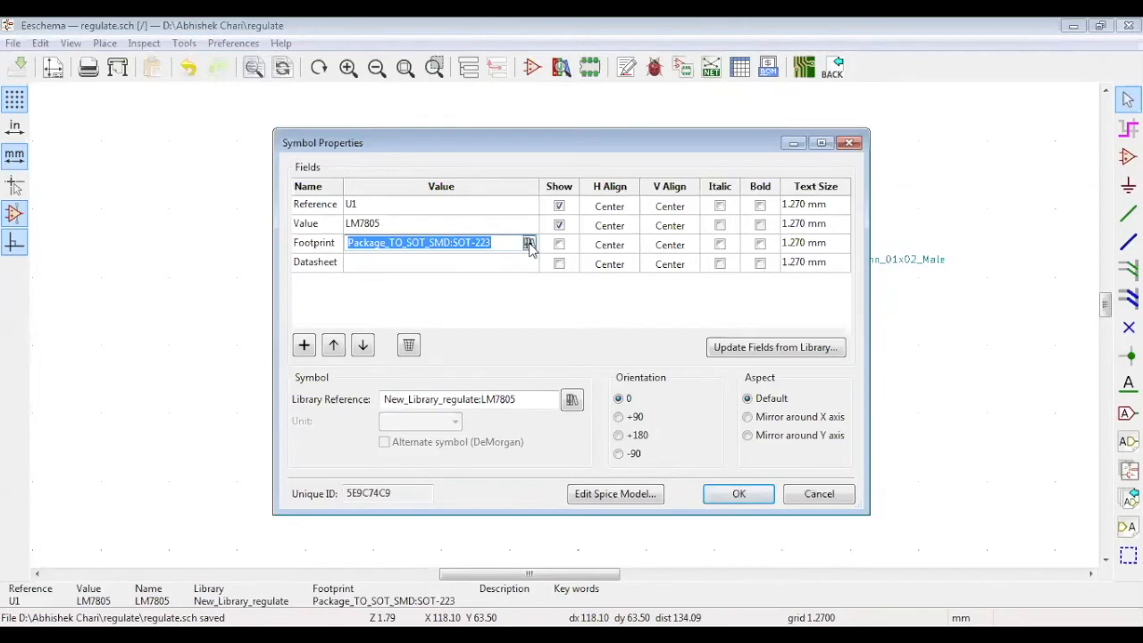
pyautogui.click(530, 244)
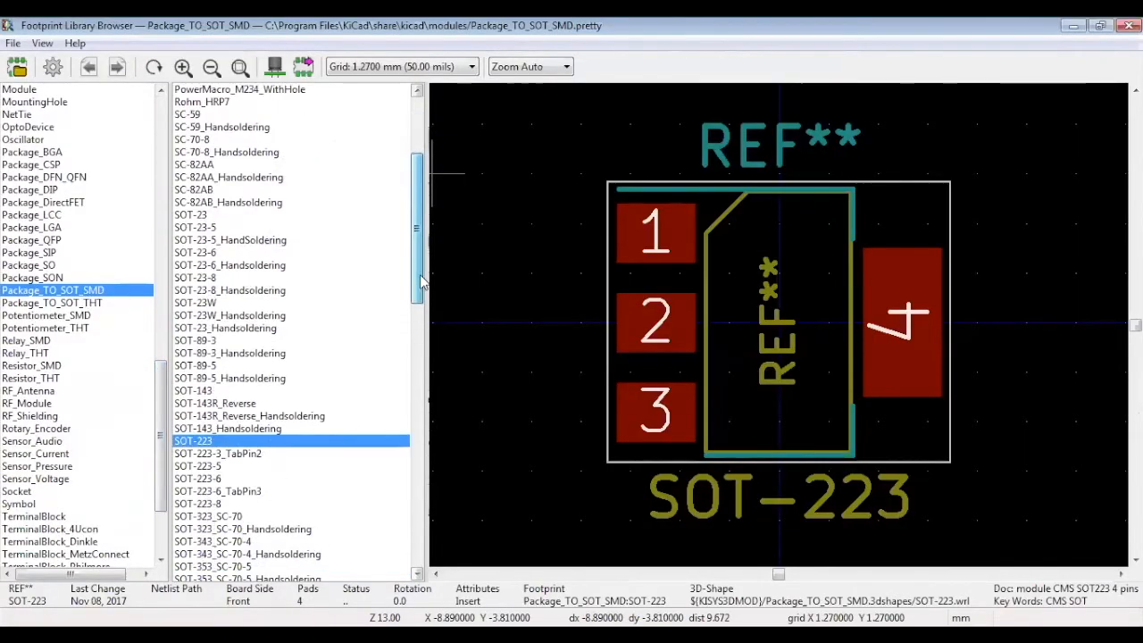
pyautogui.moveTo(418, 239); pyautogui.dragTo(418, 295)
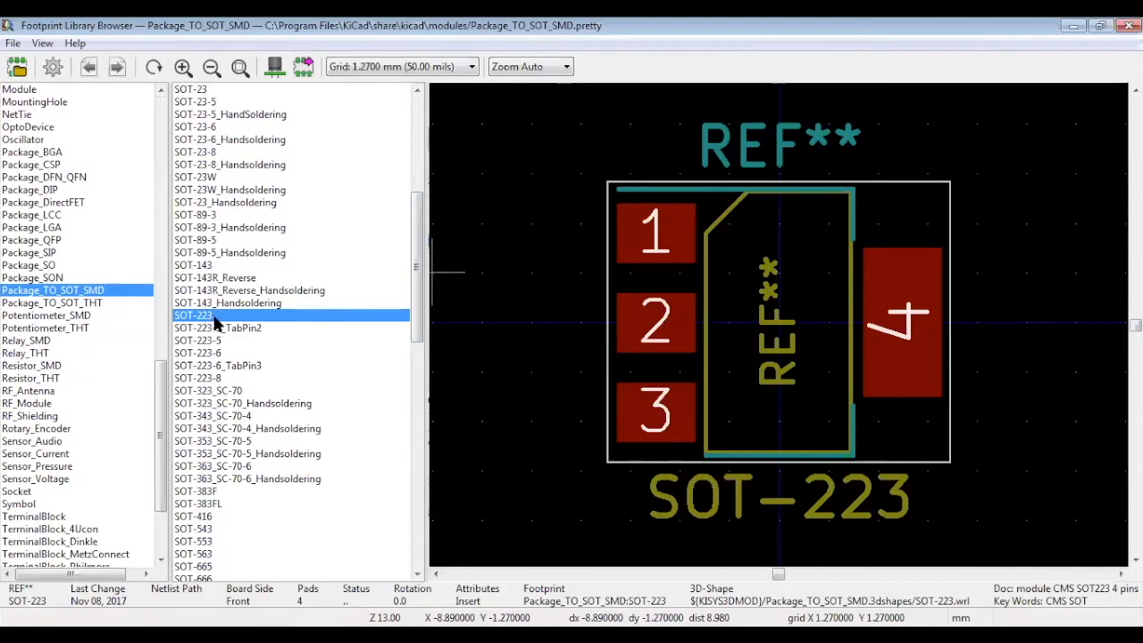
# Choose SOT-223 as U1's footprint and apply the symbol properties
pyautogui.doubleClick(217, 325)
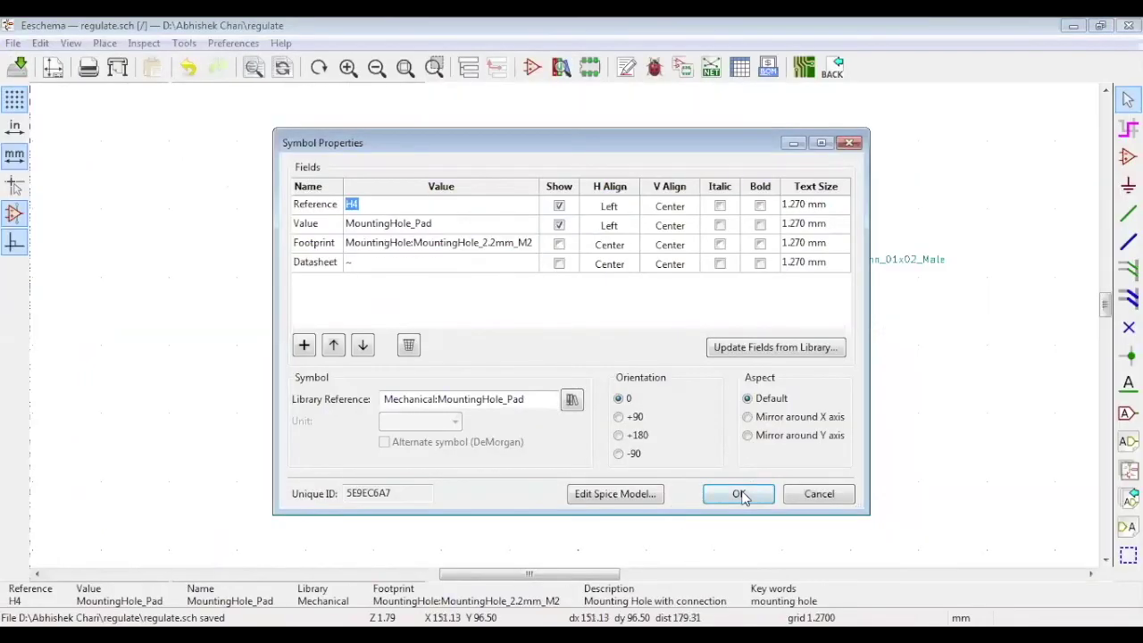
pyautogui.click(739, 493)
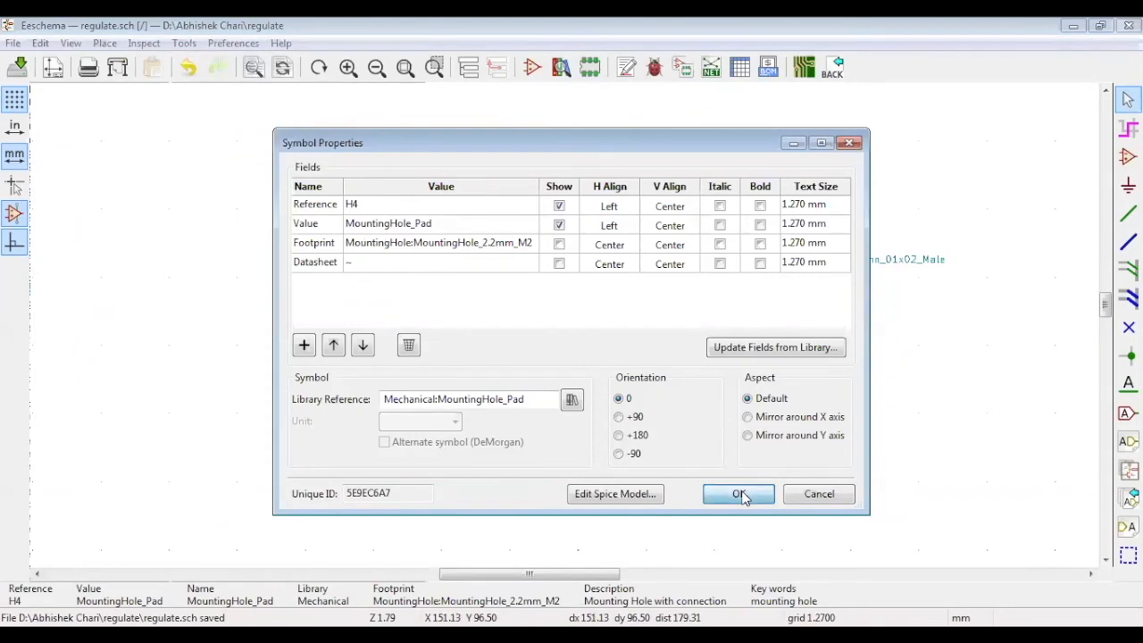